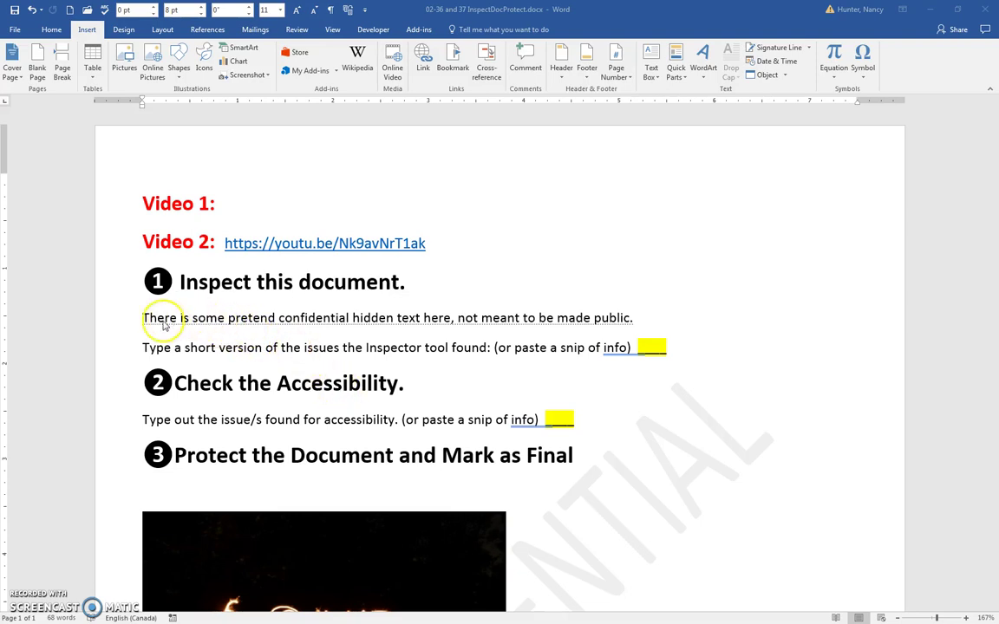
# Check the font effects applied to the sentence about pretend confidential hidden text under the Inspect this document heading
pyautogui.click(236, 352)
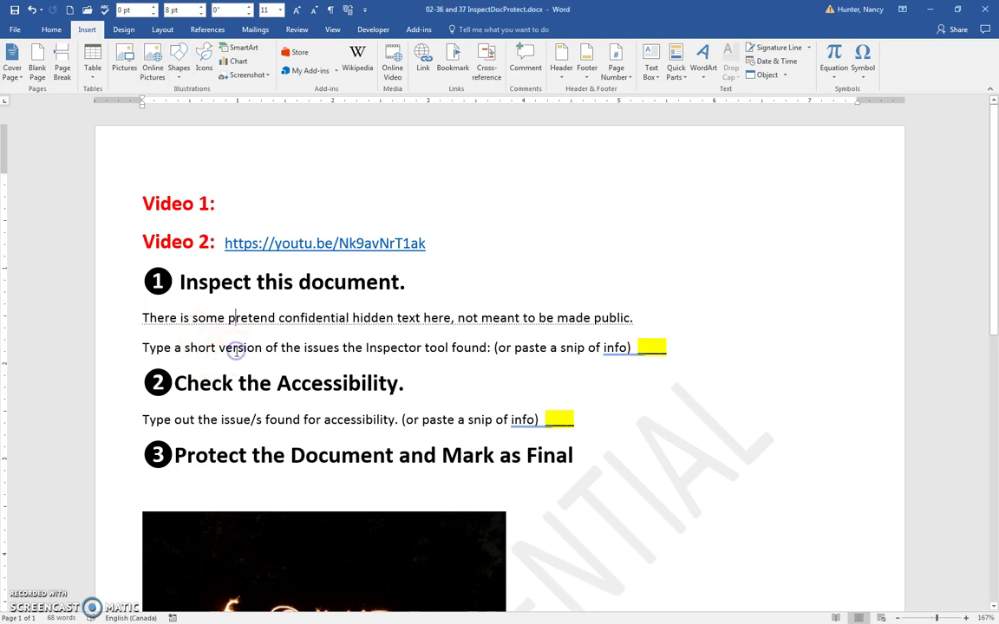
pyautogui.scroll(7, 236, 351)
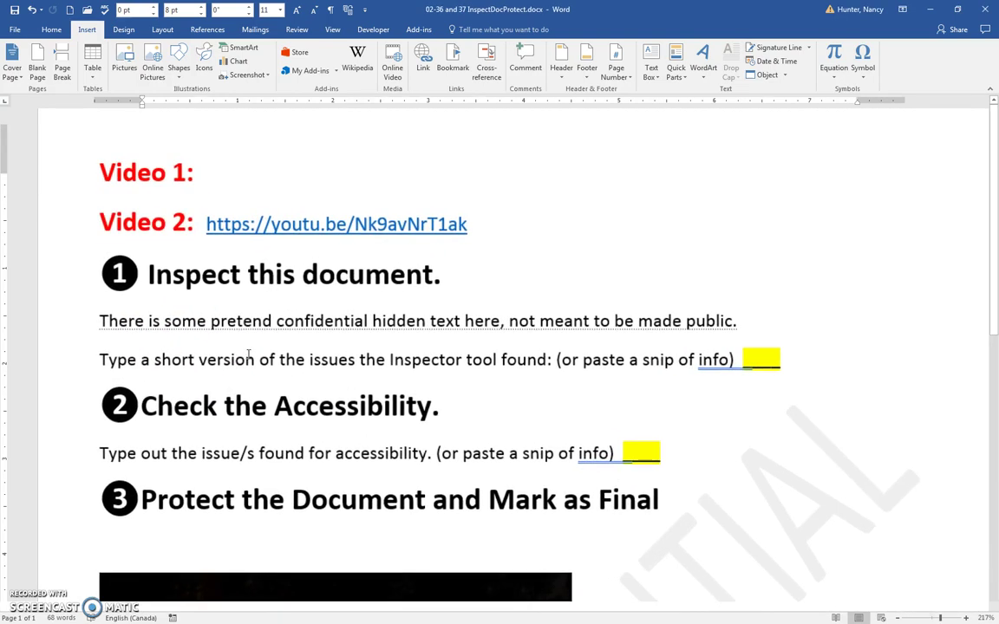
pyautogui.click(254, 358)
pyautogui.scroll(3, 254, 357)
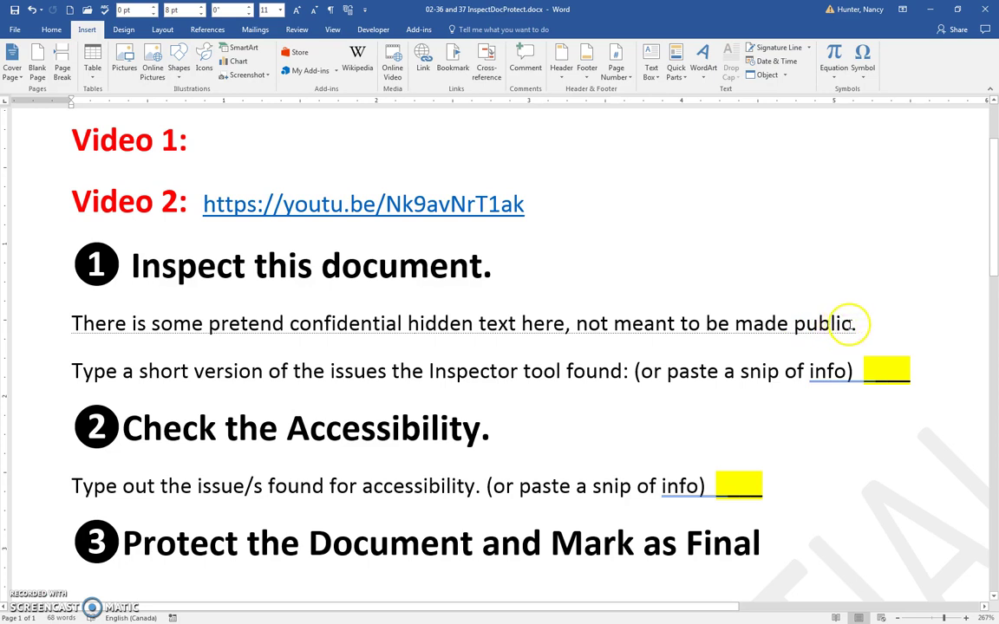
pyautogui.moveTo(855, 324); pyautogui.dragTo(111, 330)
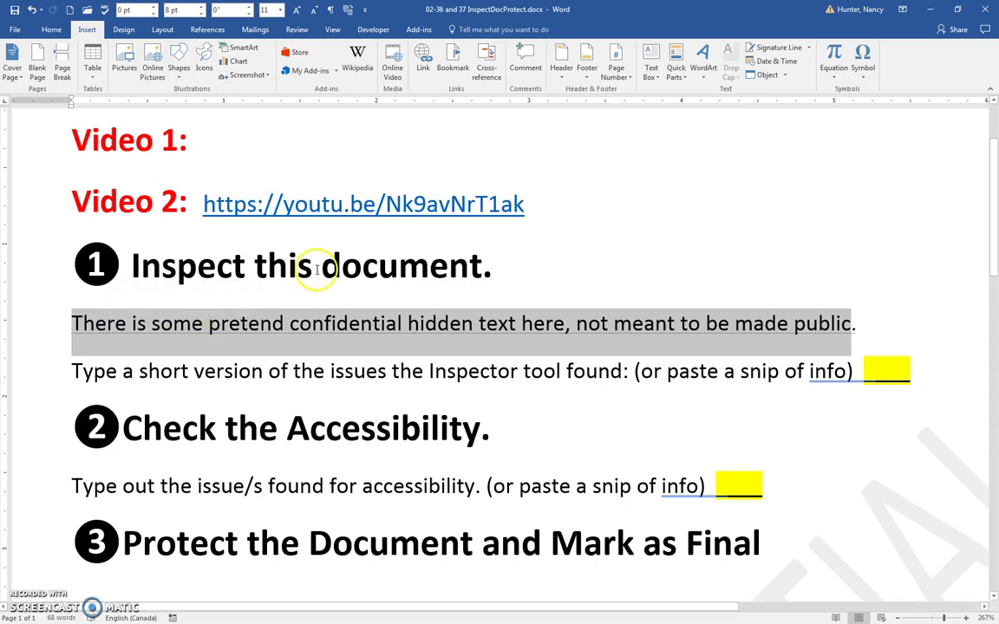
pyautogui.click(52, 30)
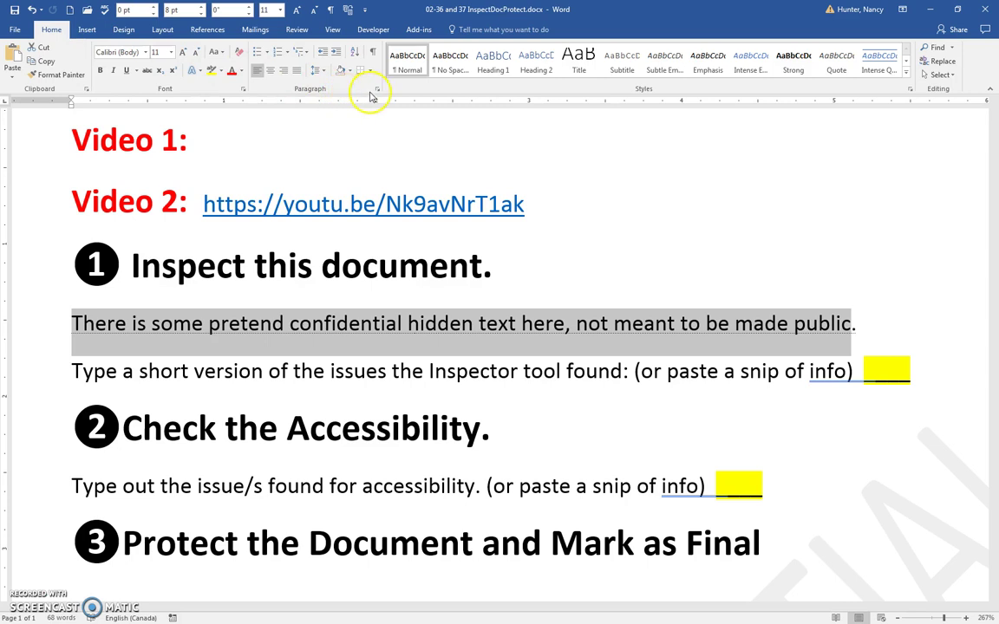
pyautogui.click(243, 89)
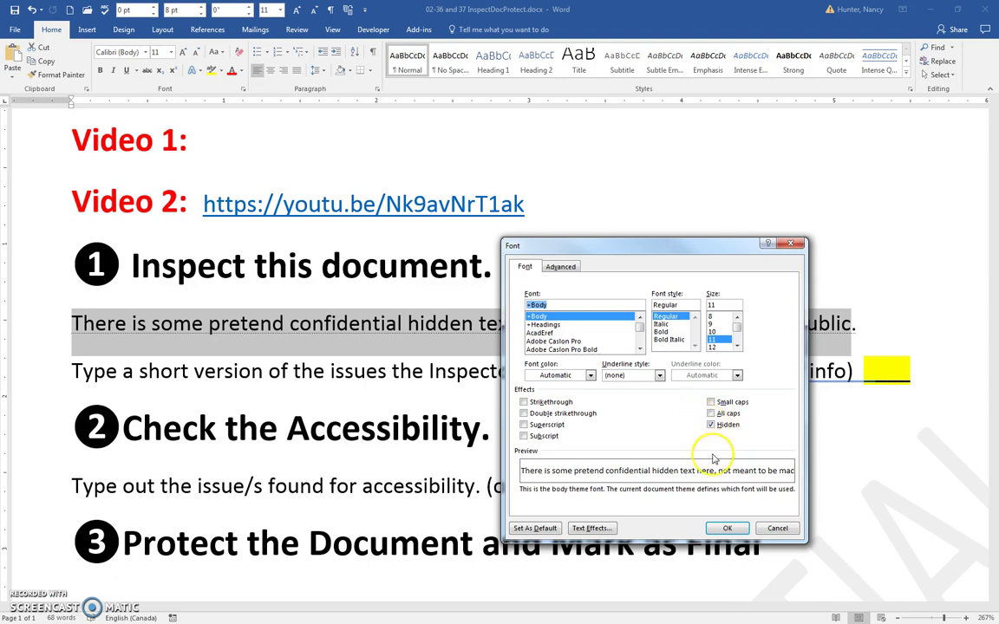
pyautogui.click(724, 530)
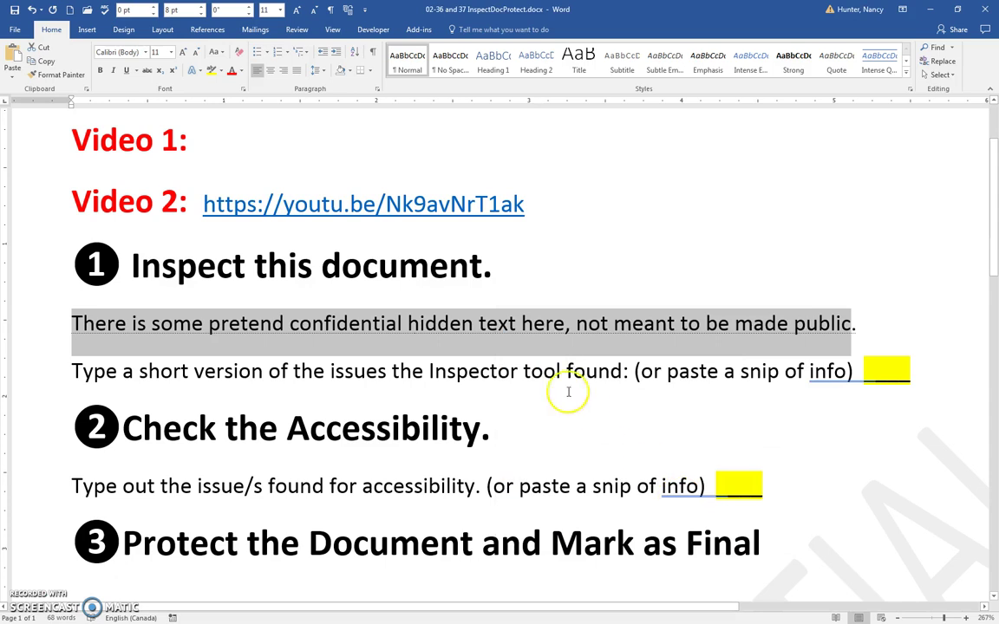
# Show the document's formatting marks around the confidential sentence and hide them again
pyautogui.click(546, 328)
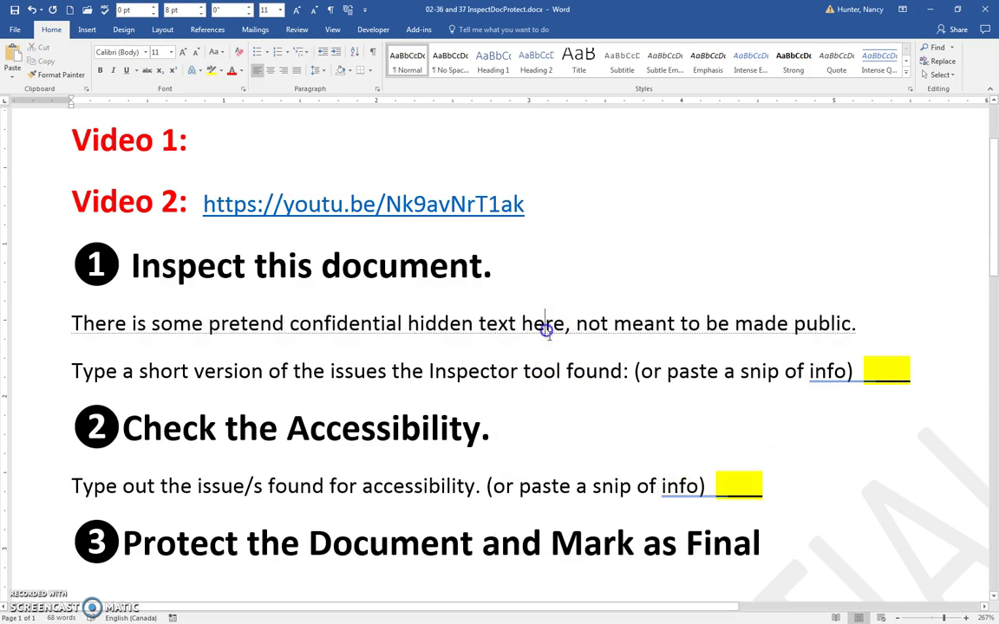
pyautogui.click(332, 12)
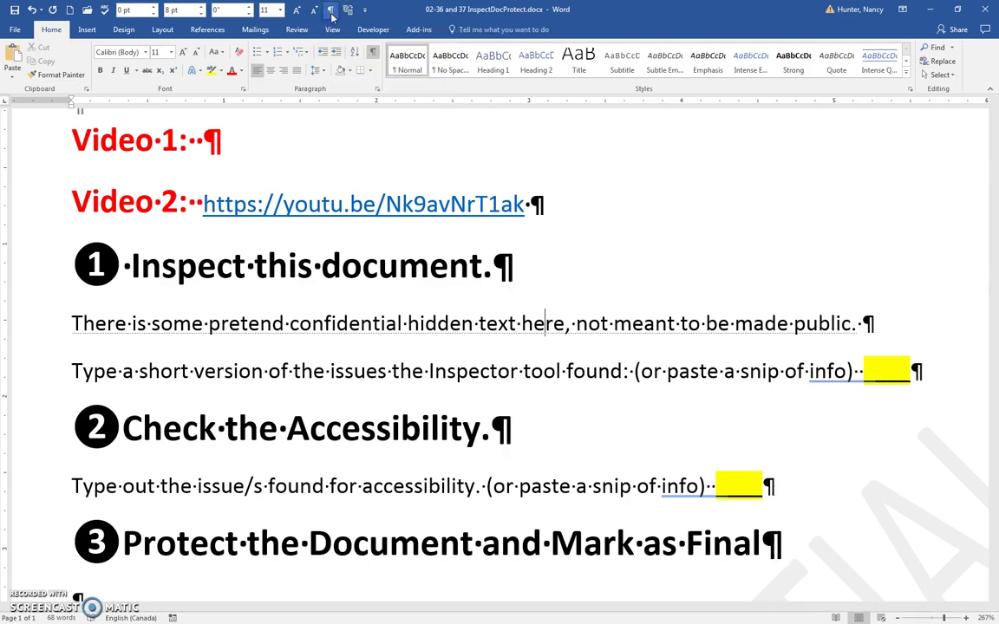
pyautogui.click(331, 11)
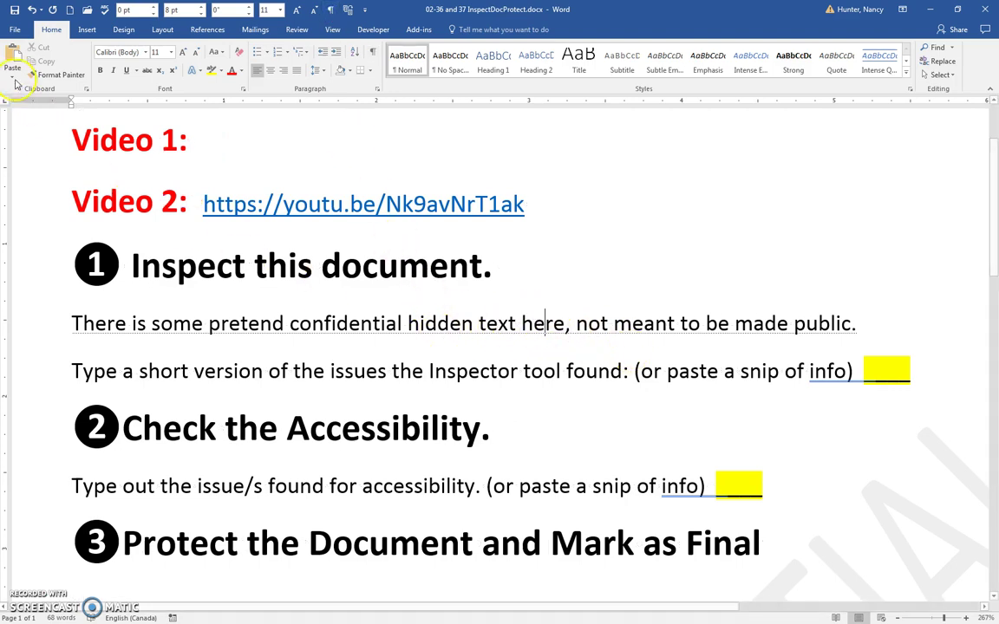
# Turn off the Word display option that always shows hidden text on the screen
pyautogui.click(15, 30)
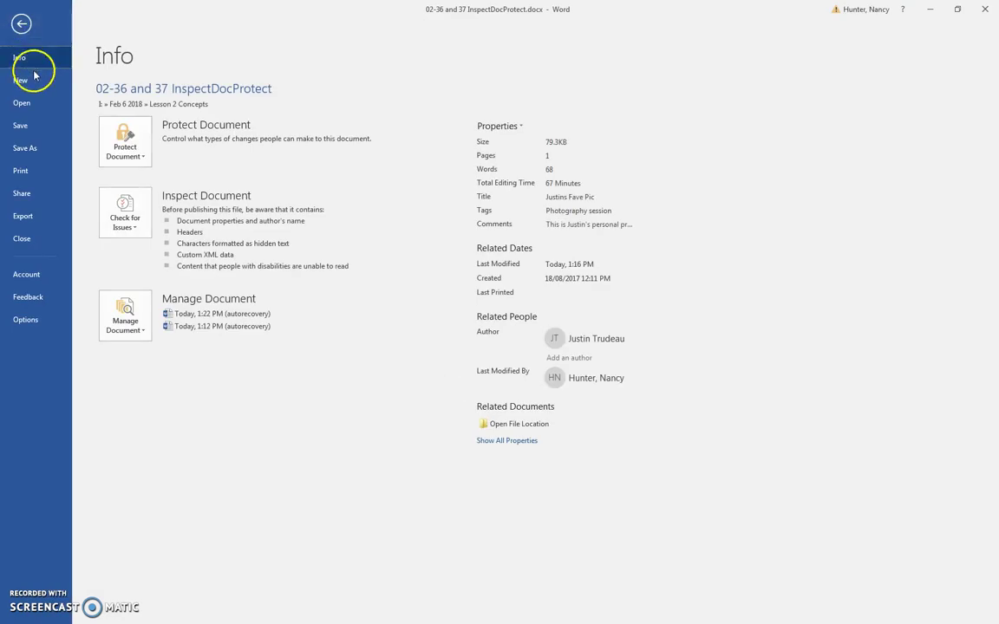
pyautogui.click(26, 321)
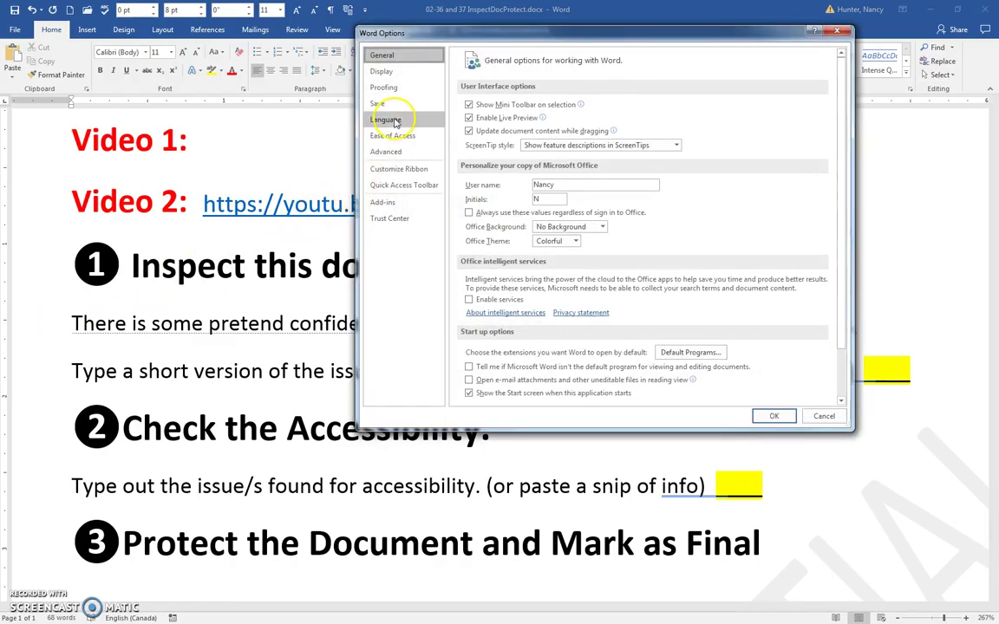
pyautogui.click(394, 73)
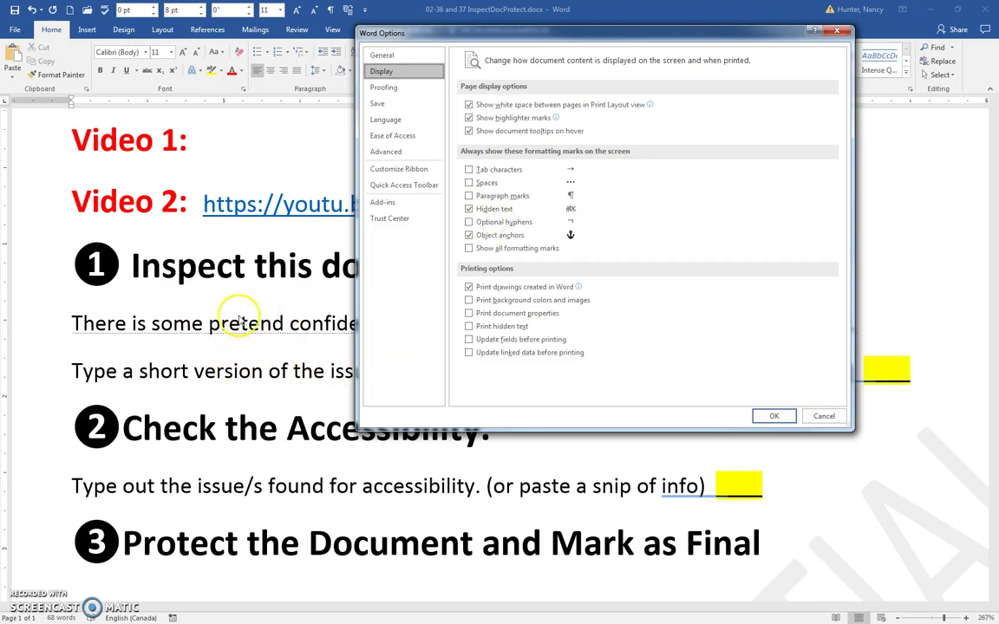
pyautogui.click(469, 235)
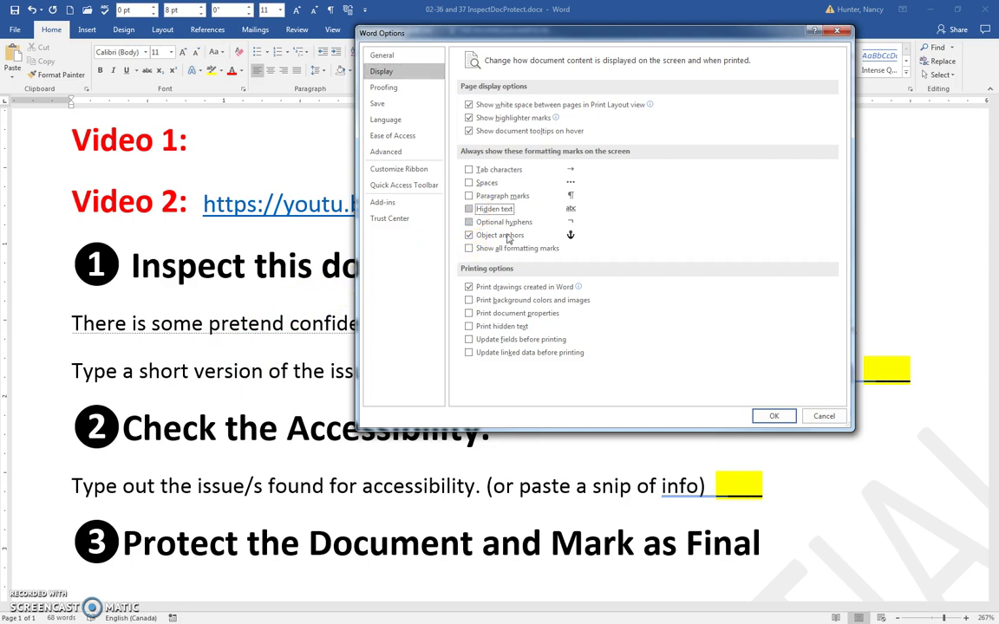
pyautogui.click(760, 417)
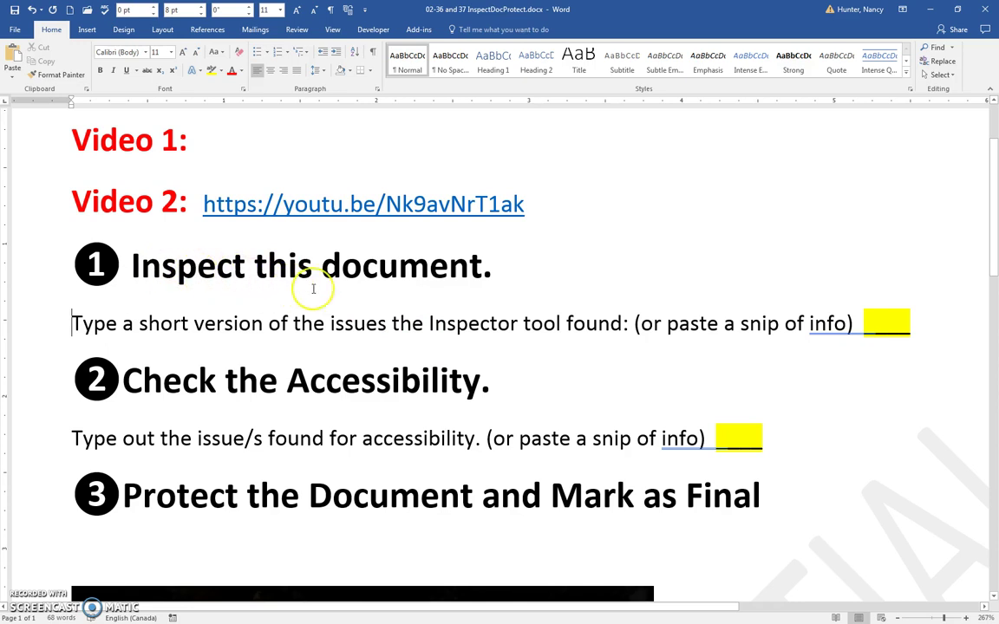
# Turn on the Word display option that always shows hidden text on the screen
pyautogui.click(17, 30)
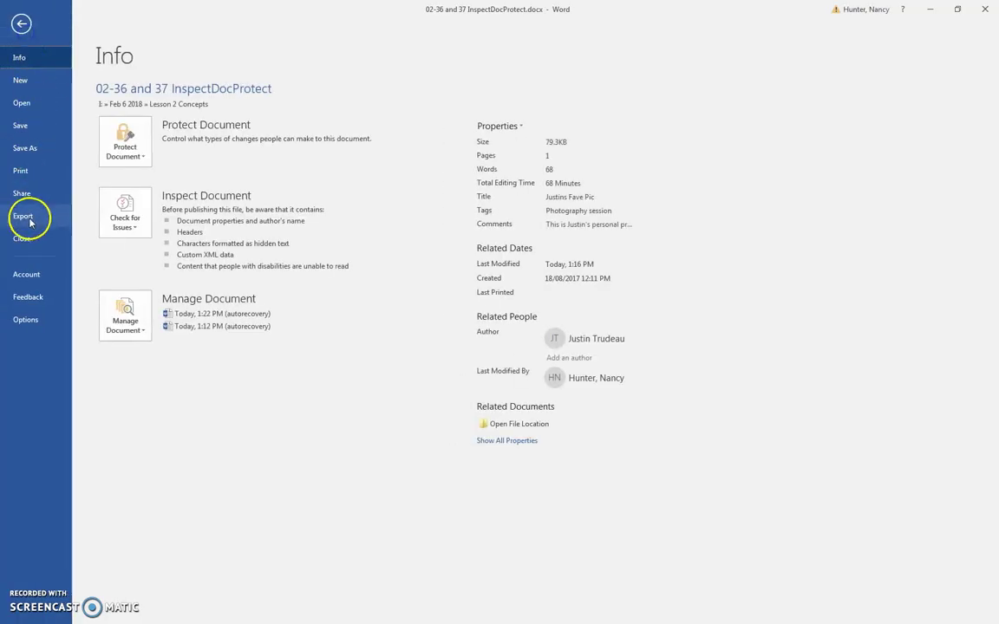
pyautogui.click(25, 320)
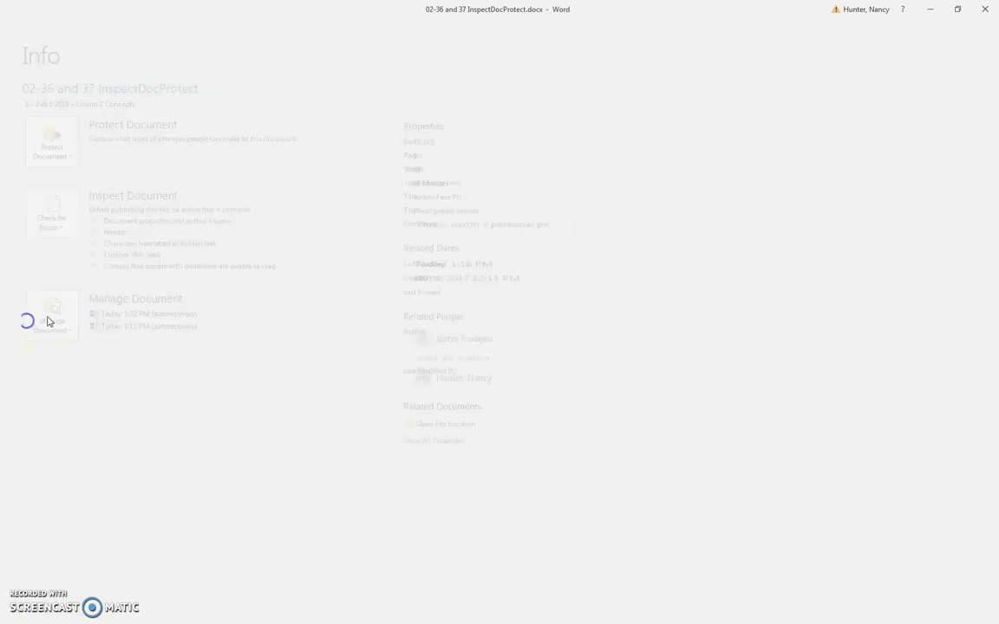
pyautogui.click(382, 72)
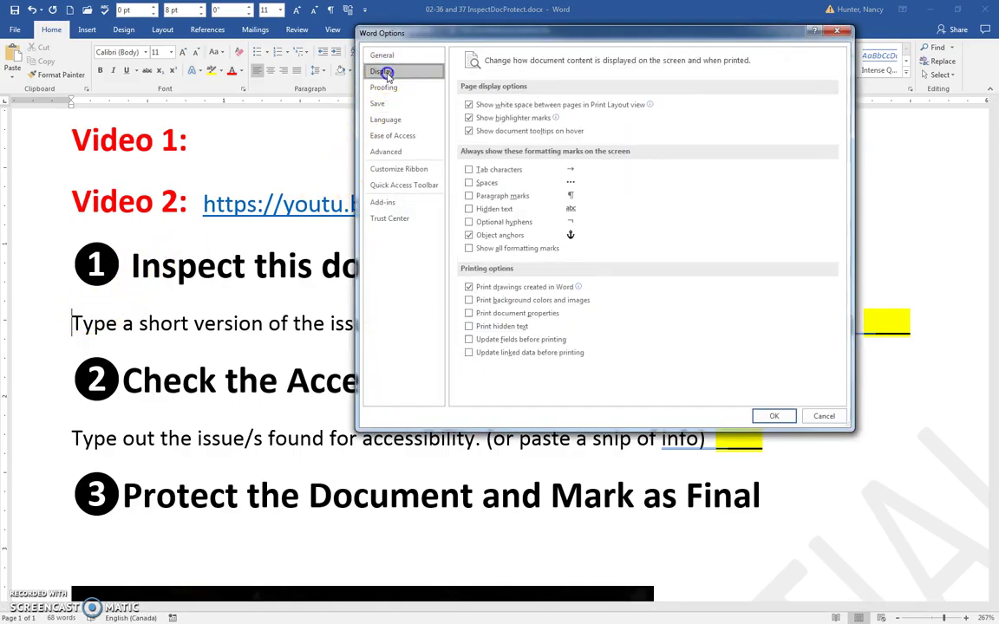
pyautogui.click(472, 209)
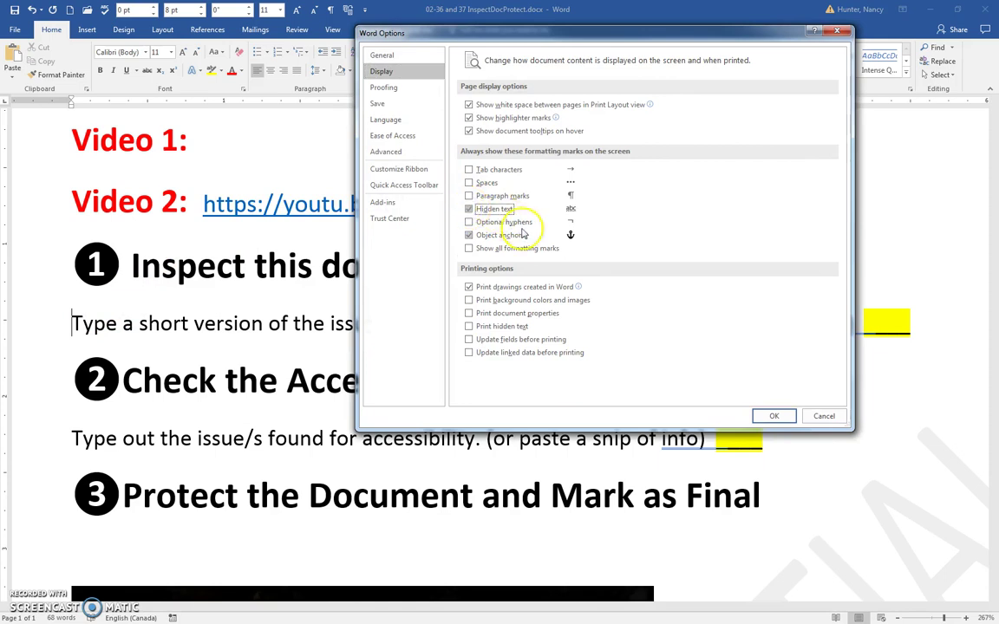
pyautogui.click(768, 416)
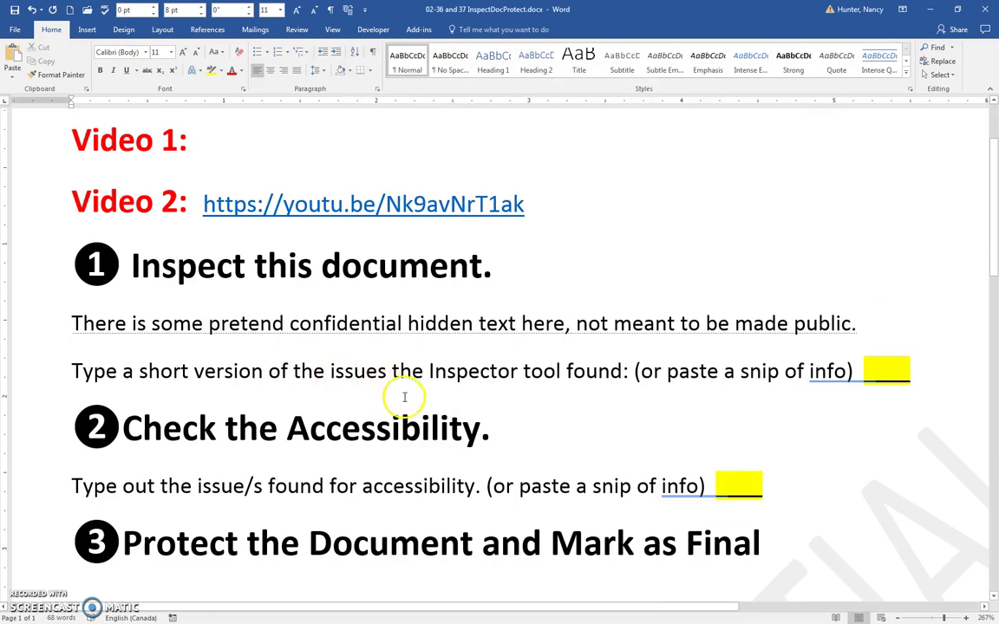
# Check the alt text title and description of the LOVE picture in its Format Picture settings
pyautogui.scroll(-9, 413, 401)
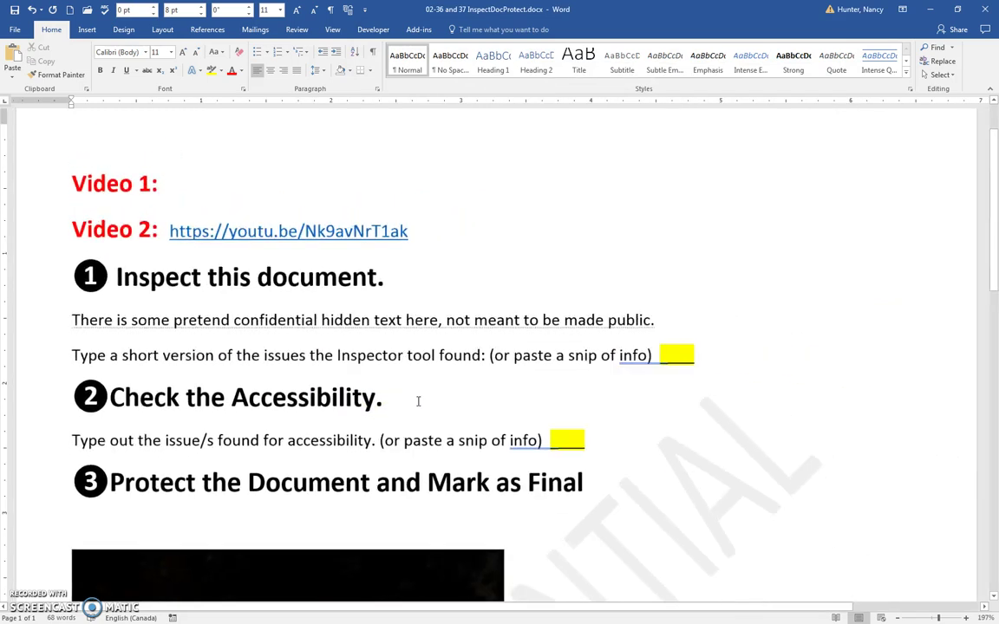
pyautogui.scroll(-1, 422, 402)
pyautogui.scroll(-4, 420, 404)
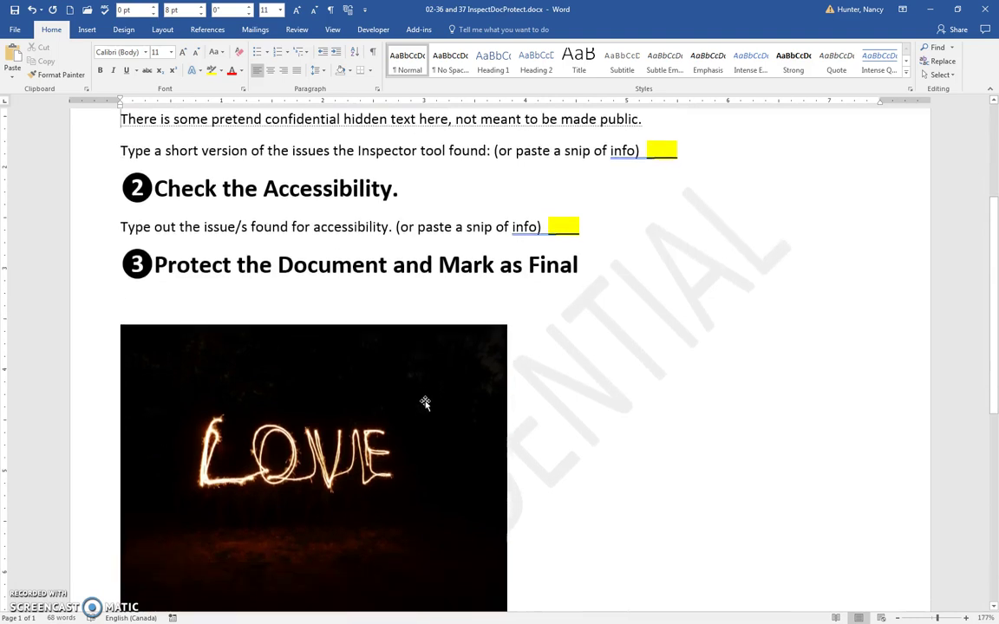
pyautogui.scroll(-2, 538, 320)
pyautogui.scroll(3, 501, 296)
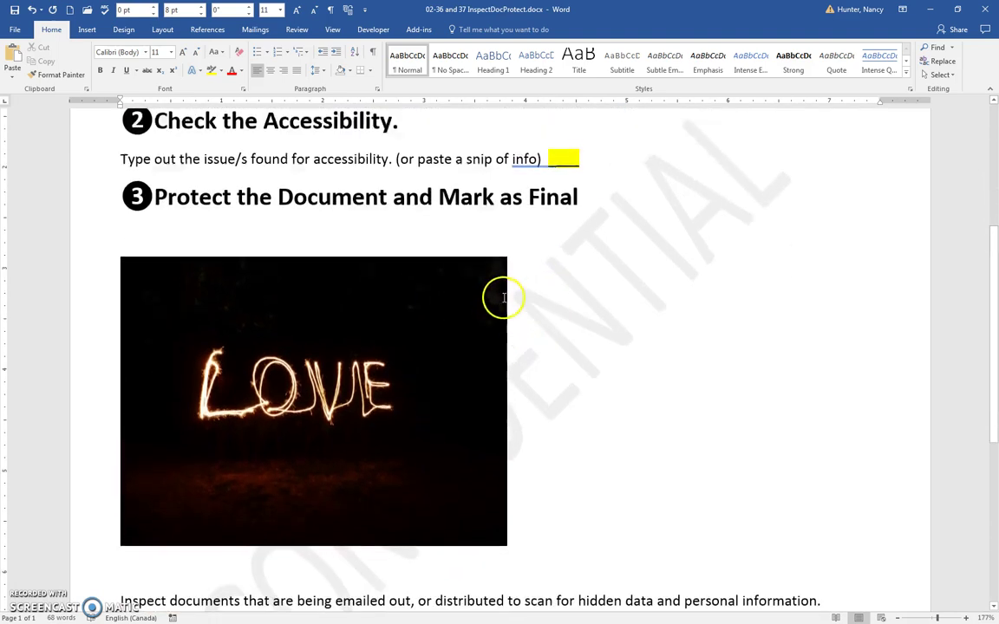
pyautogui.scroll(-2, 313, 218)
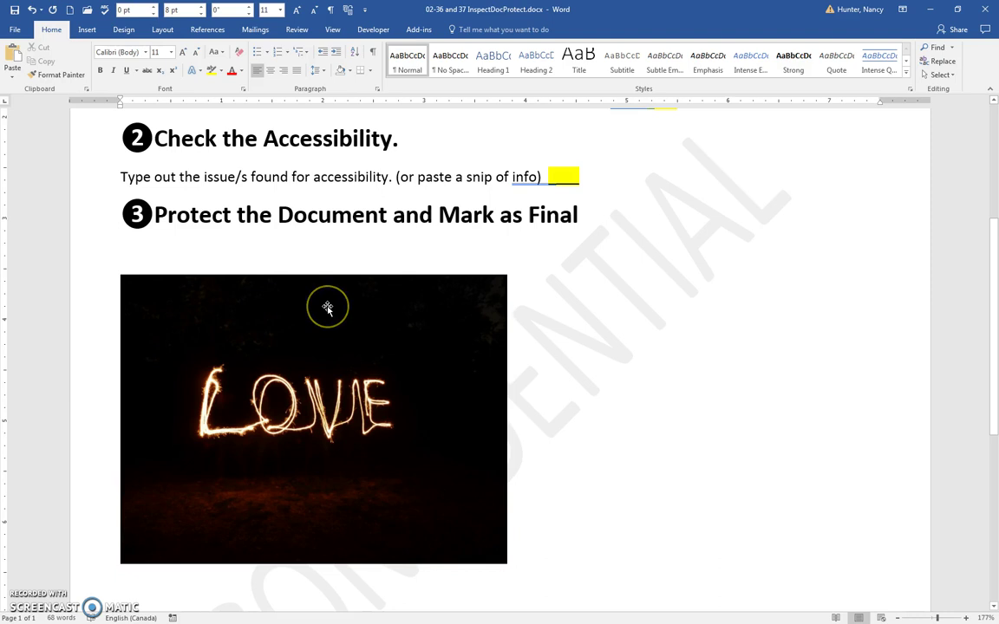
pyautogui.click(327, 308)
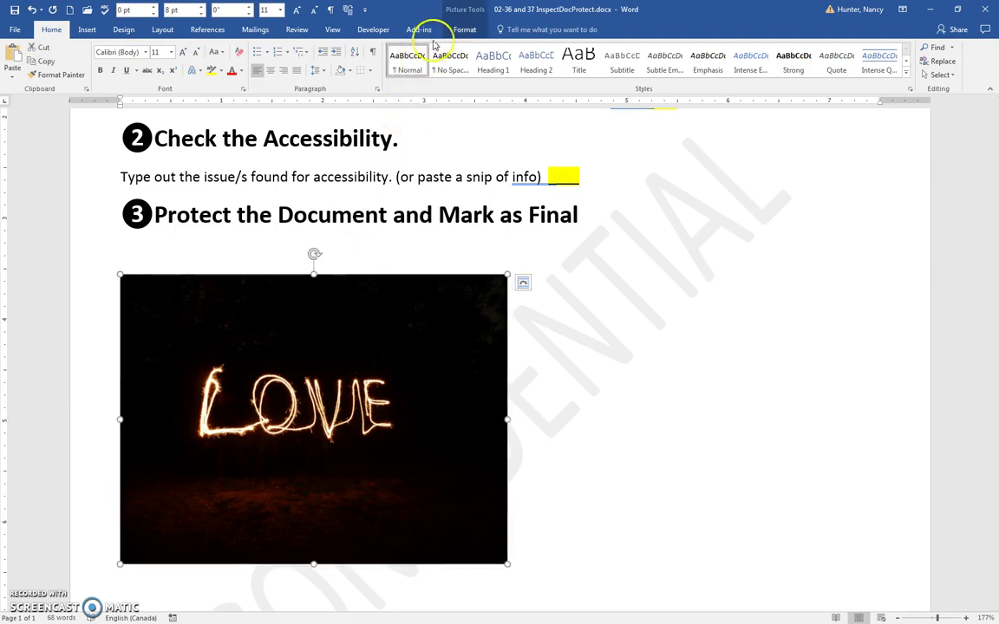
pyautogui.click(471, 13)
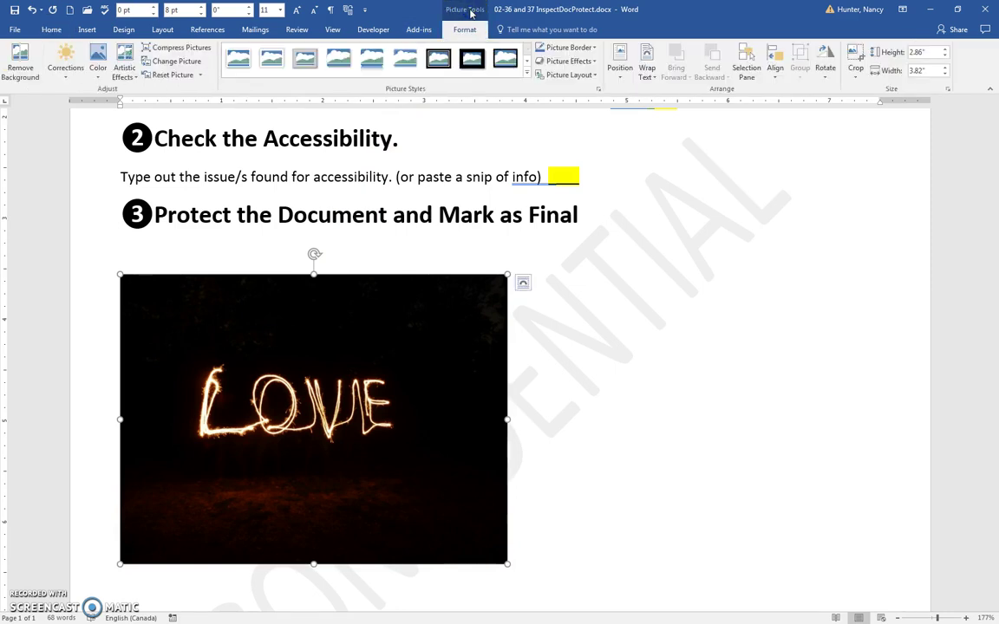
pyautogui.click(598, 88)
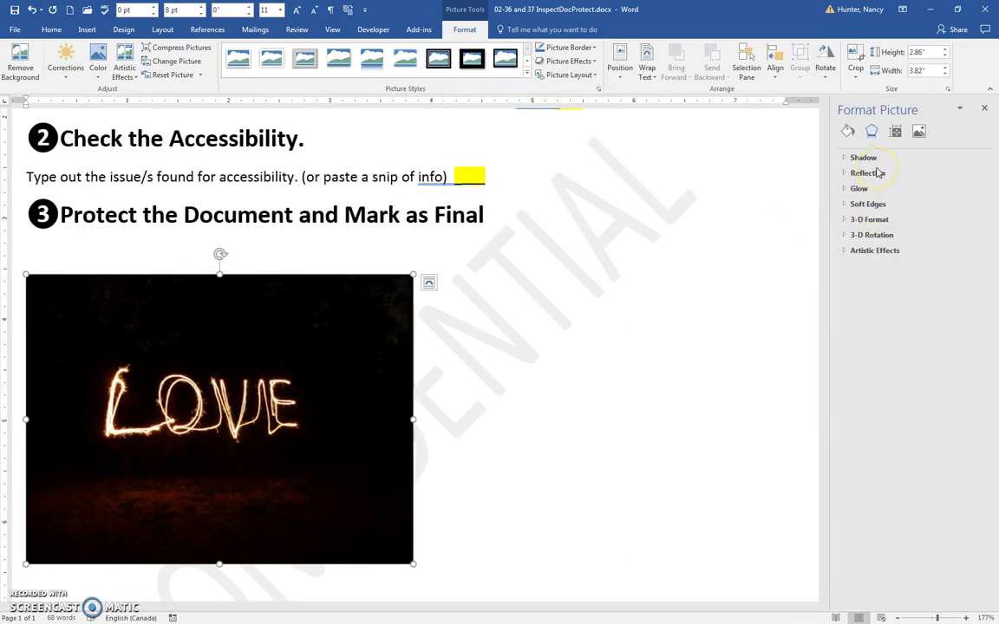
pyautogui.click(899, 135)
pyautogui.click(897, 133)
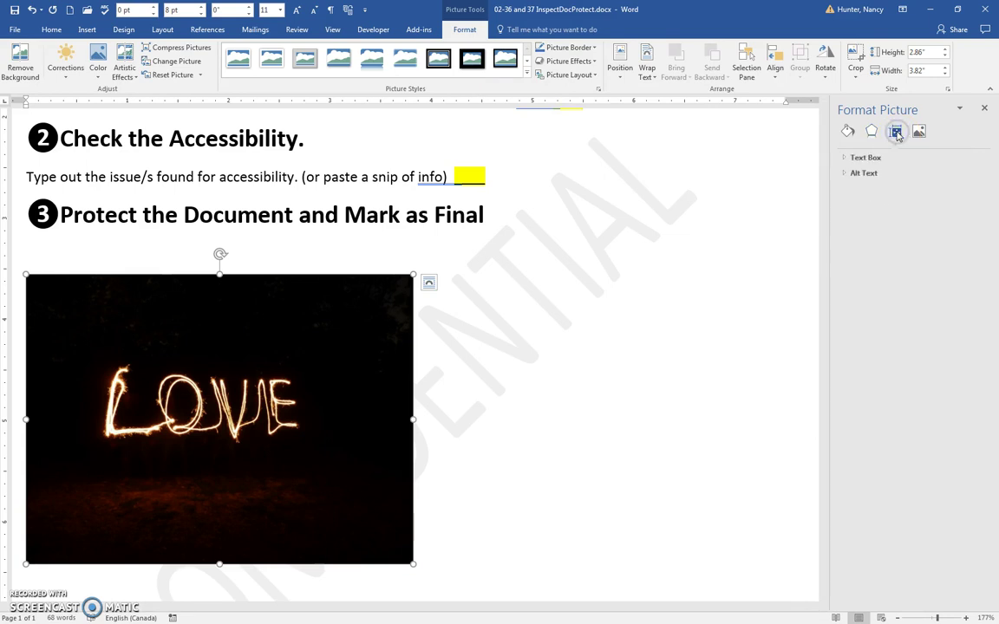
pyautogui.click(844, 174)
pyautogui.click(855, 201)
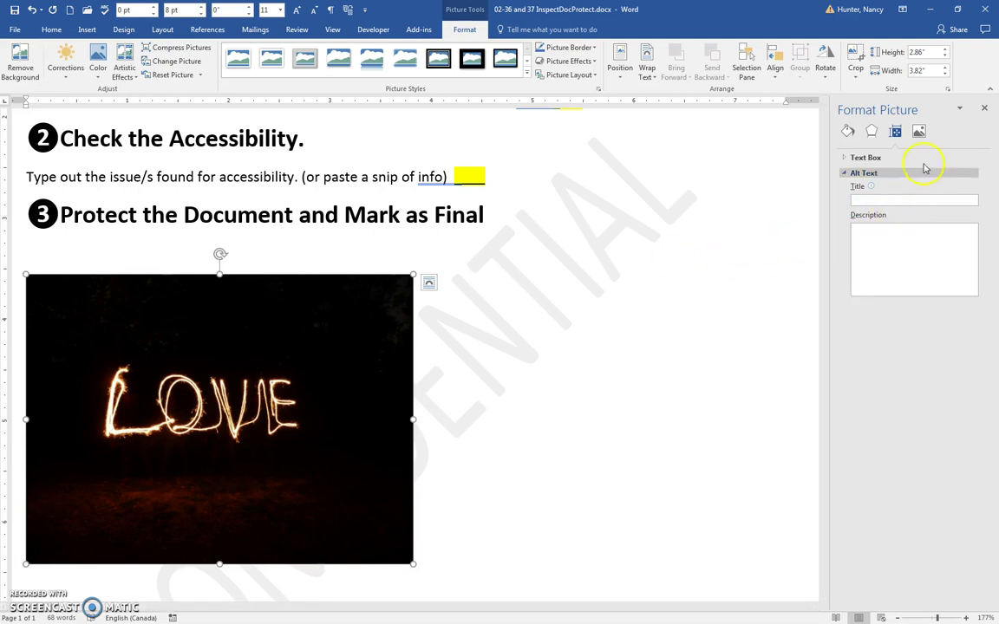
pyautogui.click(985, 113)
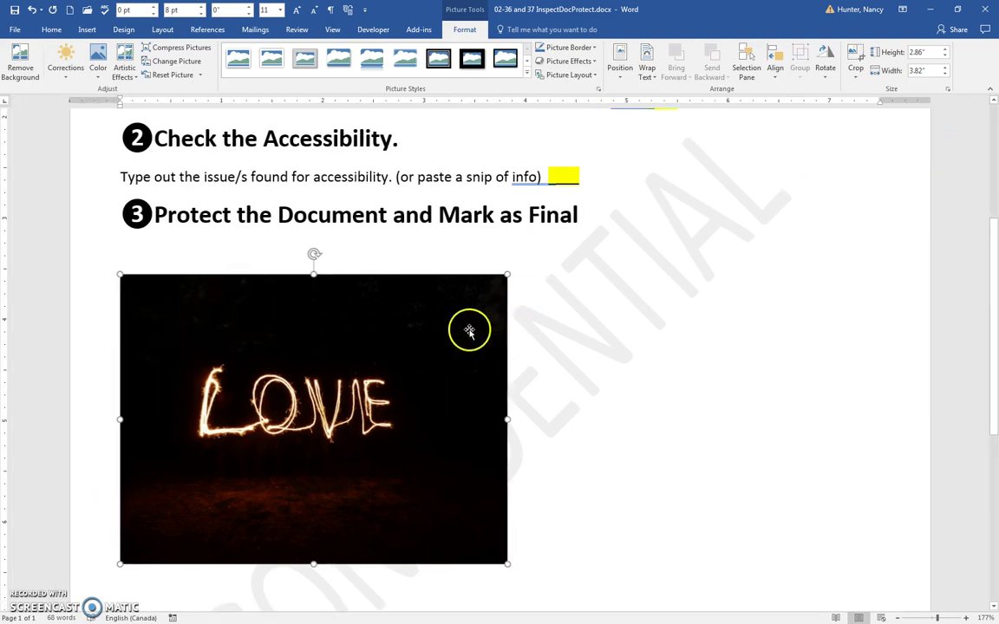
pyautogui.scroll(-3, 464, 331)
pyautogui.keyDown('ctrl'); pyautogui.scroll(-5, 460, 340); pyautogui.keyUp('ctrl')
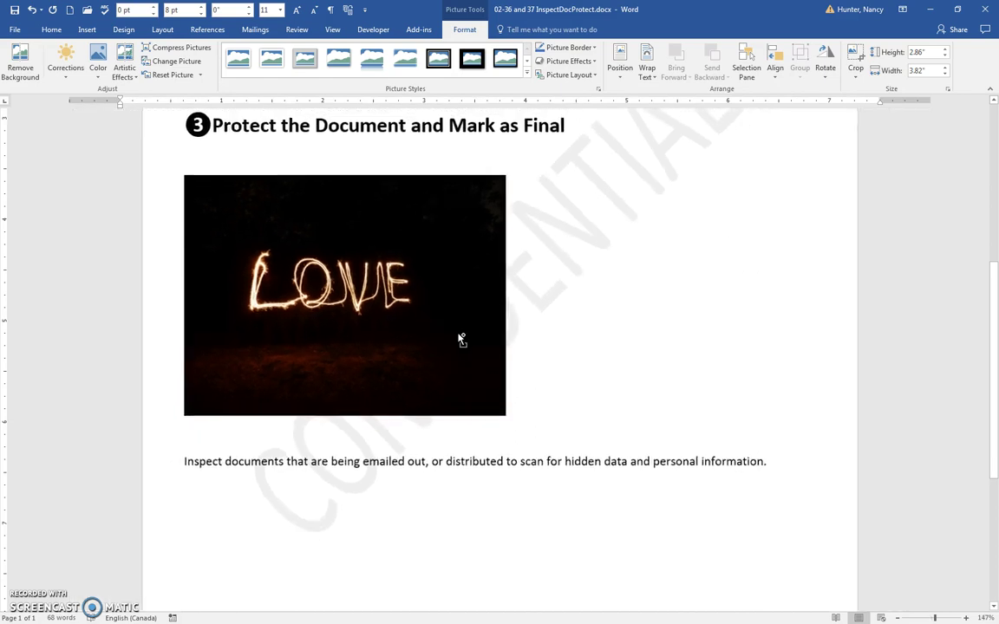
pyautogui.scroll(1, 458, 336)
pyautogui.scroll(4, 458, 336)
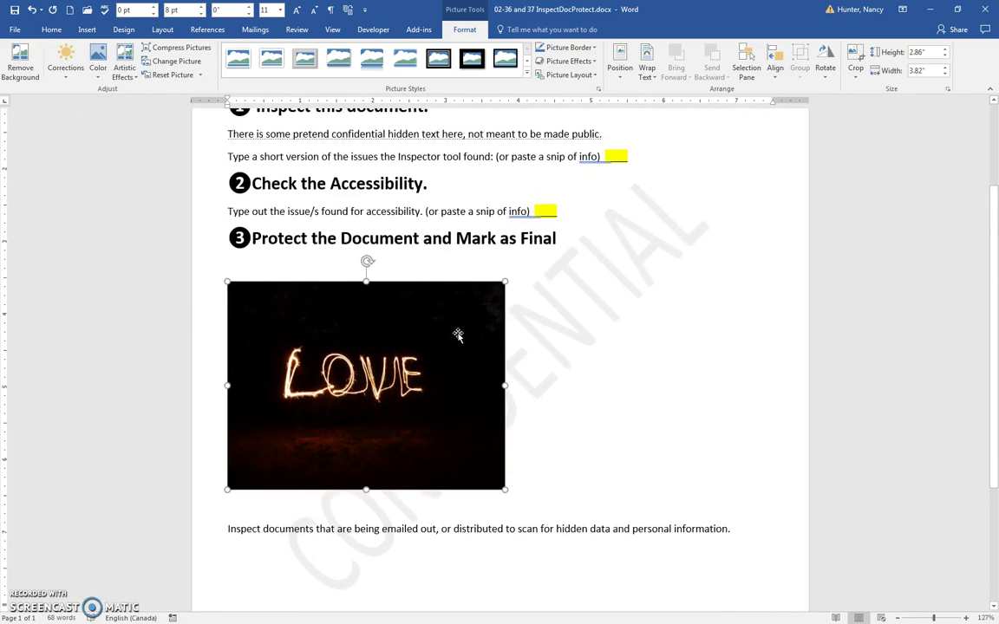